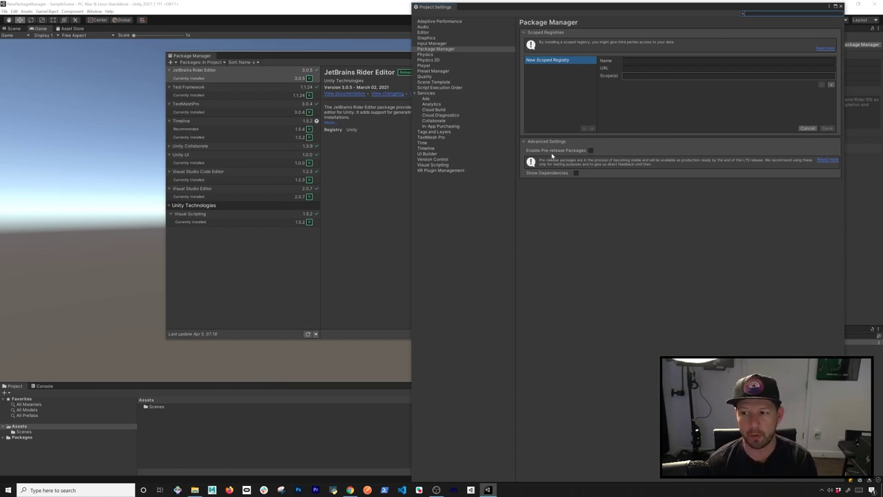
Enable pre-release packages for the project, accept the notice, and show the Visual Scripting 1.6.0-pre.3 update details
{"action": "left_click", "coordinate": [590, 151]}
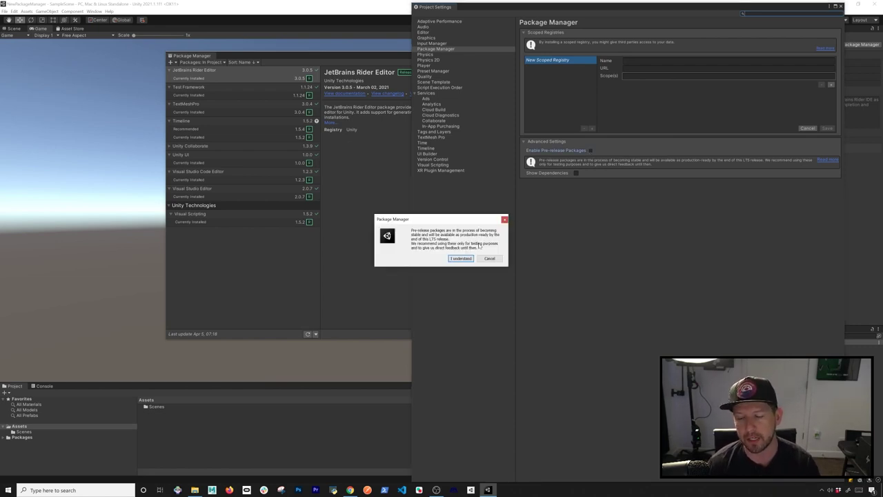
{"action": "left_click", "coordinate": [460, 259]}
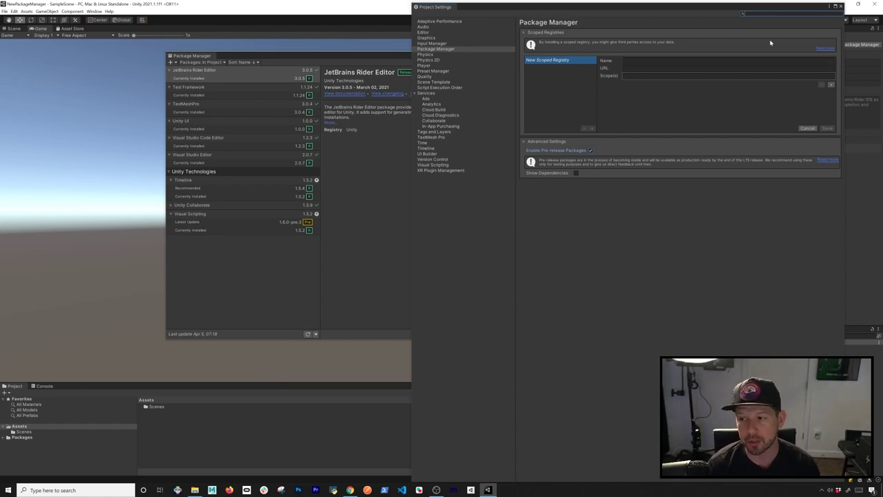
{"action": "left_click_drag", "start_coordinate": [804, 12], "coordinate": [696, 72]}
{"action": "left_click", "coordinate": [694, 71]}
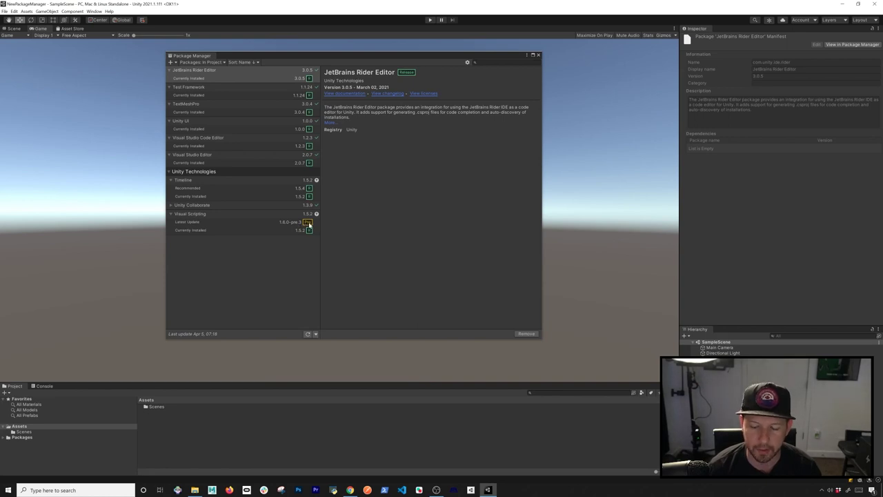
{"action": "left_click", "coordinate": [188, 223]}
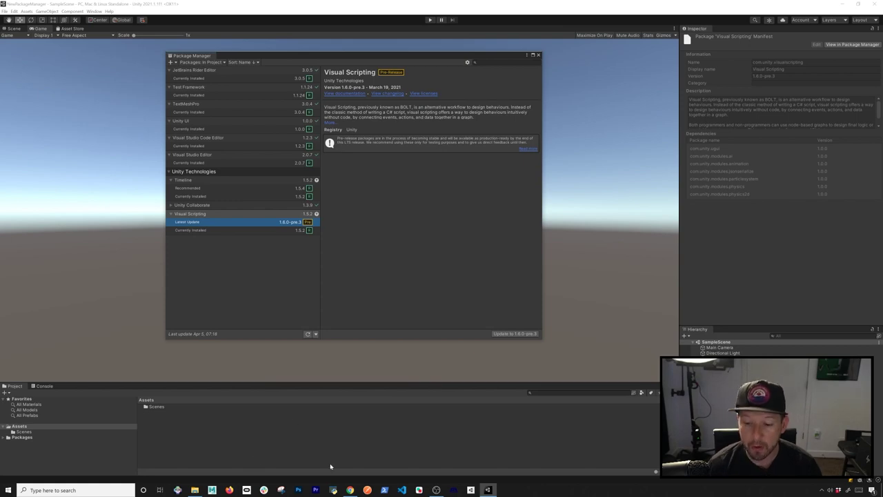
Switch to Chrome, leave the slide presentation, and open the AI Planner thread in Unity's Experimental & Pre-release Packages forum
{"action": "left_click", "coordinate": [350, 490]}
{"action": "key", "text": "alt+Tab"}
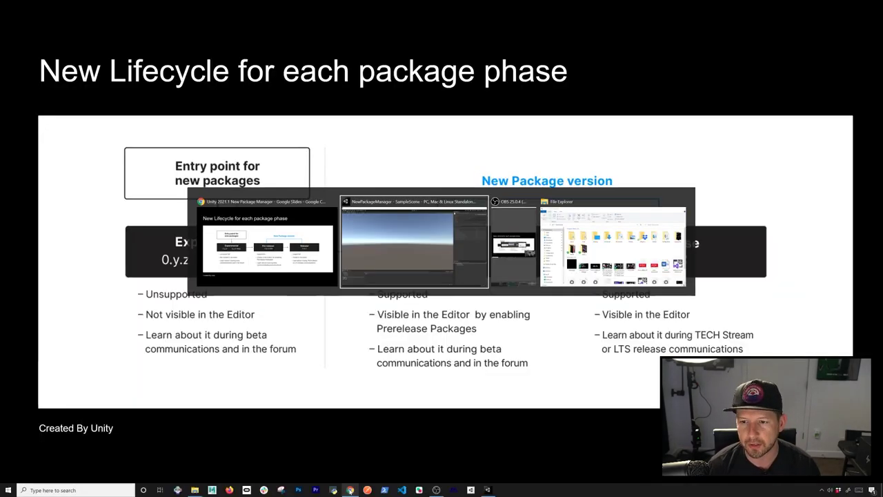
{"action": "key", "text": "Escape"}
{"action": "key", "text": "Escape"}
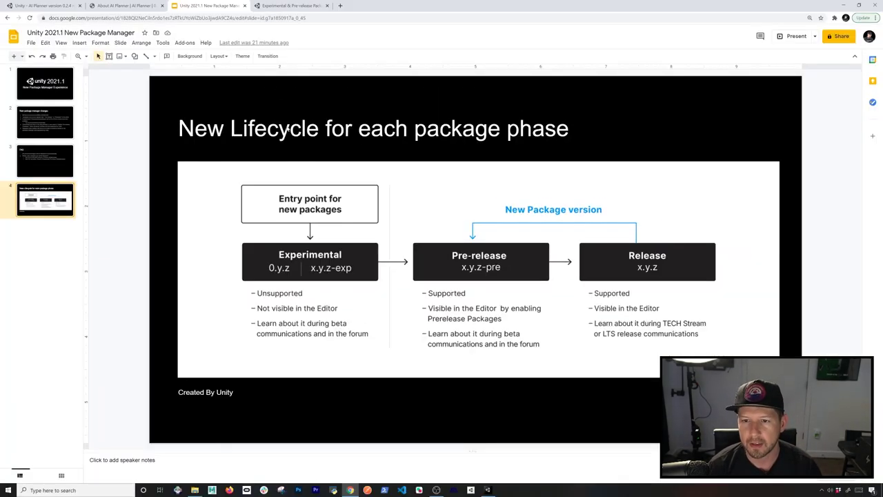
{"action": "left_click", "coordinate": [289, 5]}
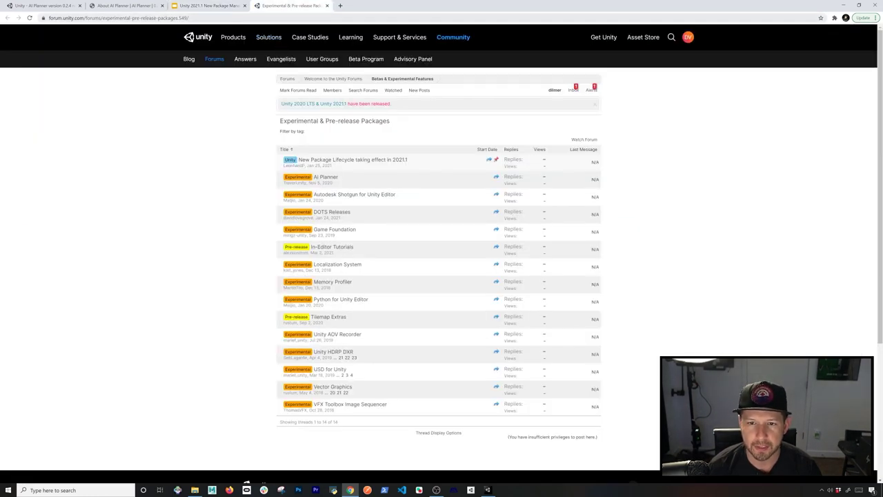
{"action": "left_click", "coordinate": [137, 18]}
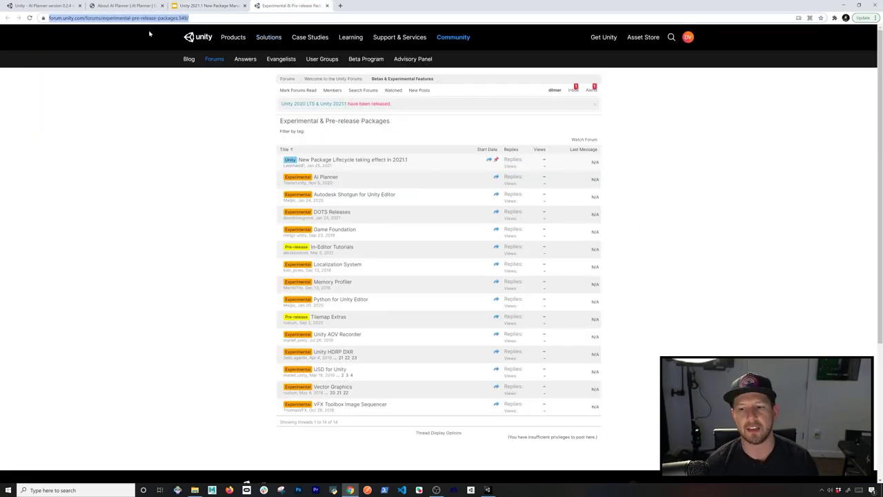
{"action": "left_click", "coordinate": [329, 179]}
{"action": "left_click", "coordinate": [329, 179]}
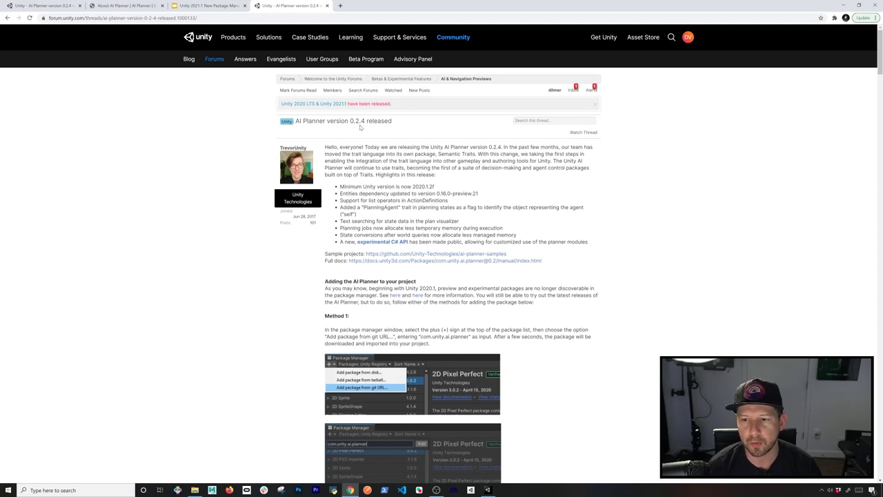
Look through the AI Planner post, open its full documentation, and highlight the package identifier and version in the page address
{"action": "scroll", "coordinate": [414, 282], "scroll_direction": "down", "scroll_amount": 3}
{"action": "scroll", "coordinate": [433, 294], "scroll_direction": "up", "scroll_amount": 2}
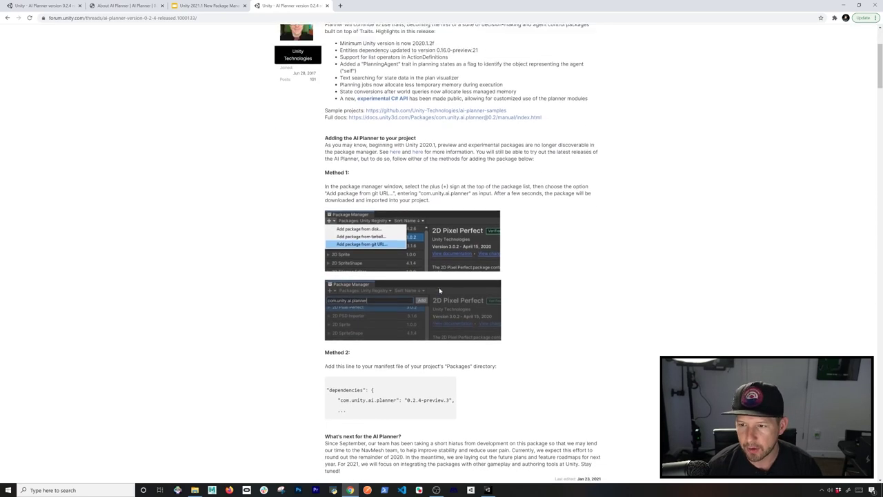
{"action": "left_click", "coordinate": [466, 193]}
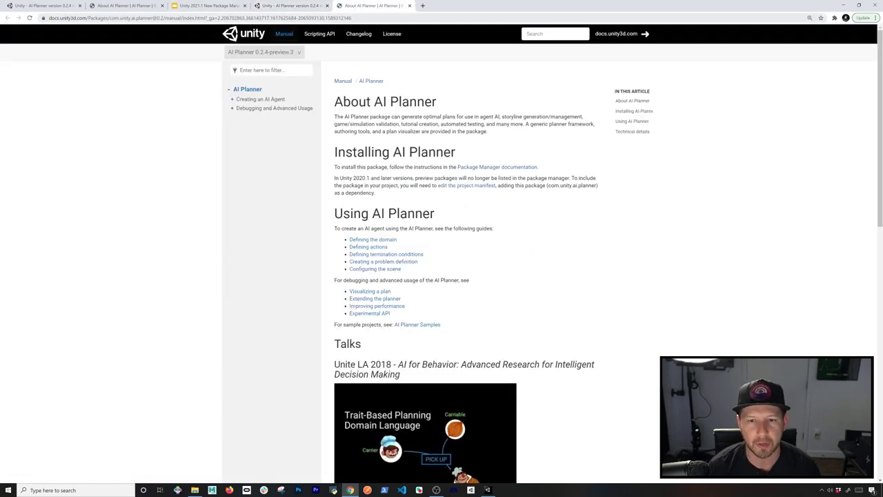
{"action": "left_click_drag", "start_coordinate": [108, 18], "coordinate": [164, 18]}
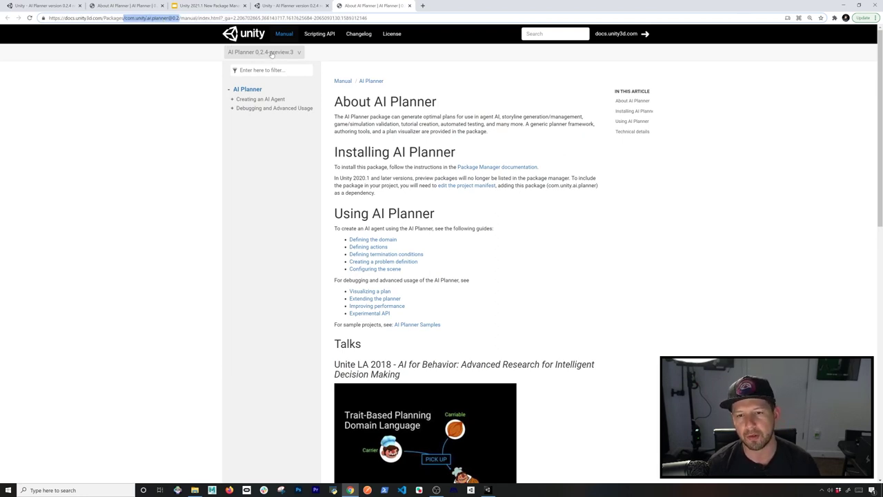
Return to the AI Planner forum thread and copy the com.unity.ai.planner 0.2.4-preview.3 dependency line given under Method 2
{"action": "left_click", "coordinate": [204, 5]}
{"action": "left_click", "coordinate": [278, 5]}
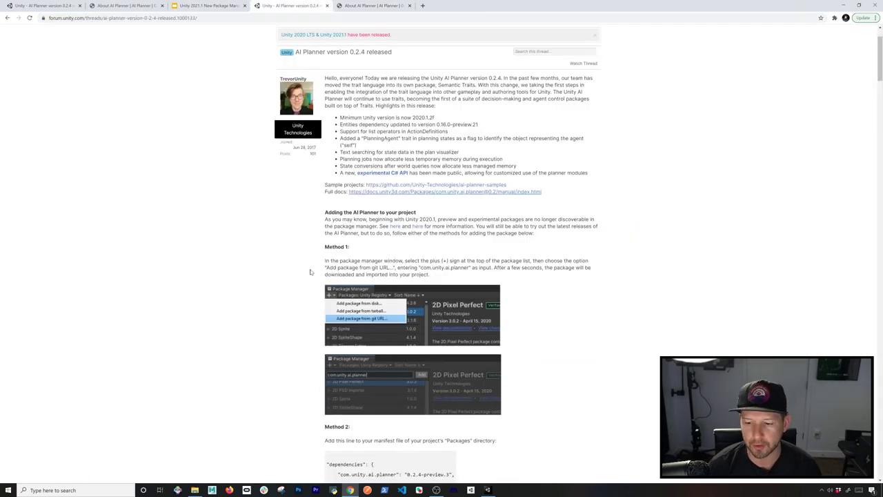
{"action": "scroll", "coordinate": [343, 350], "scroll_direction": "down", "scroll_amount": 2}
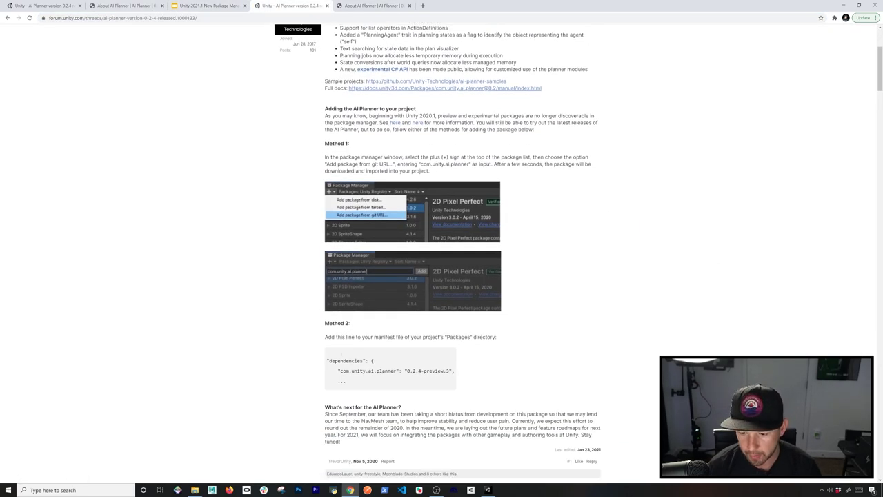
{"action": "left_click_drag", "start_coordinate": [337, 372], "coordinate": [449, 372]}
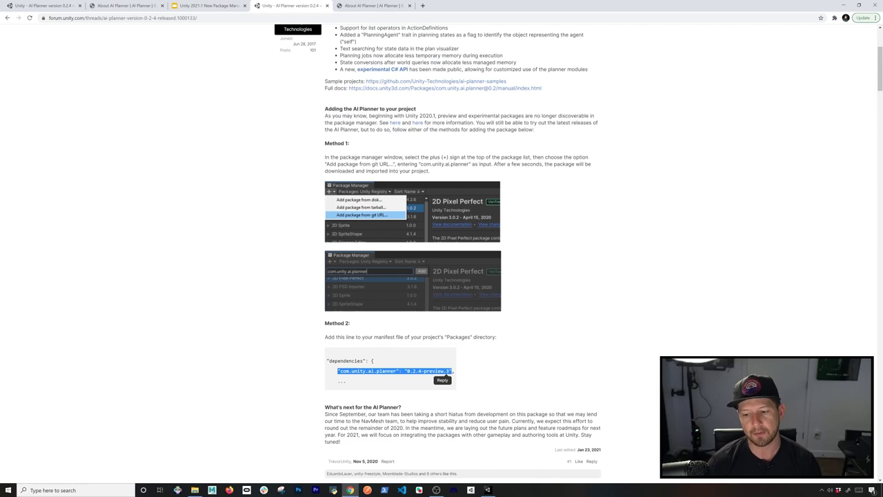
Switch to Unity, close the Package Manager, and open the project's Packages folder in File Explorer
{"action": "left_click", "coordinate": [487, 490]}
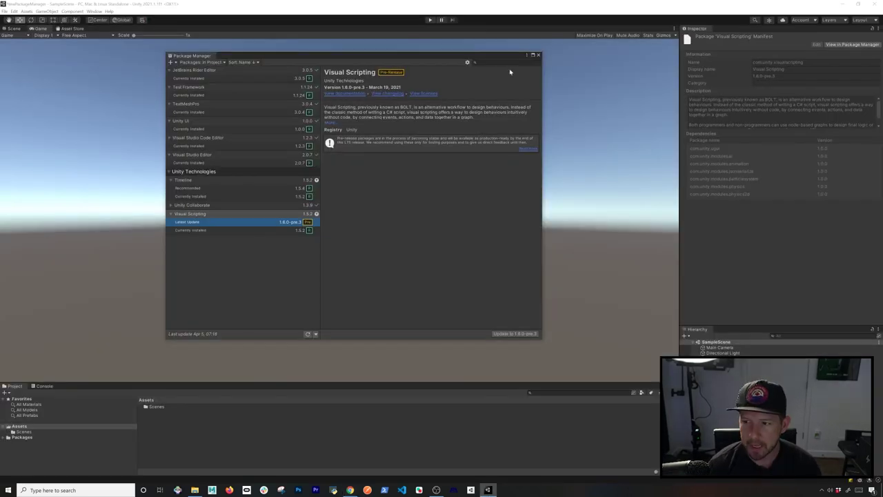
{"action": "left_click", "coordinate": [538, 55]}
{"action": "right_click", "coordinate": [30, 438]}
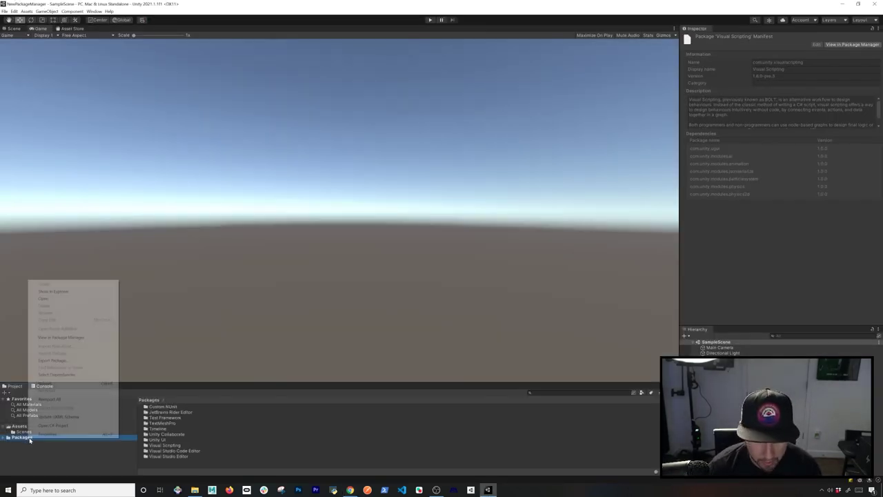
{"action": "left_click", "coordinate": [216, 281]}
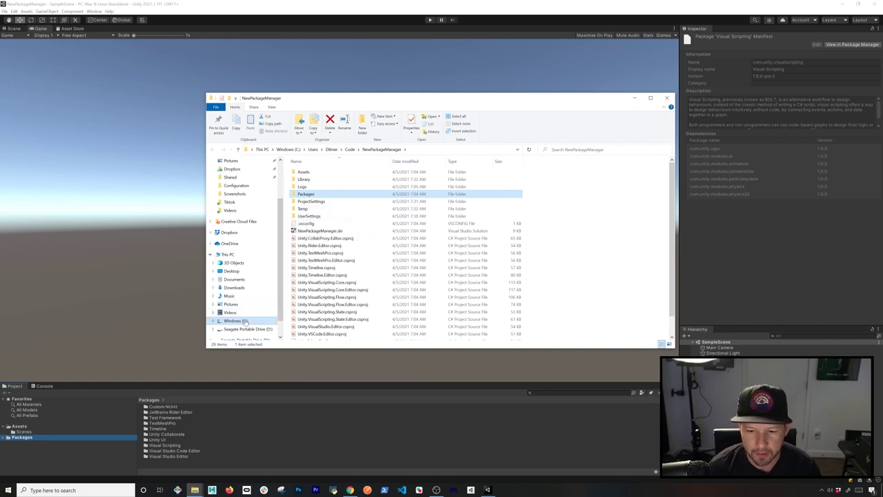
{"action": "double_click", "coordinate": [308, 195]}
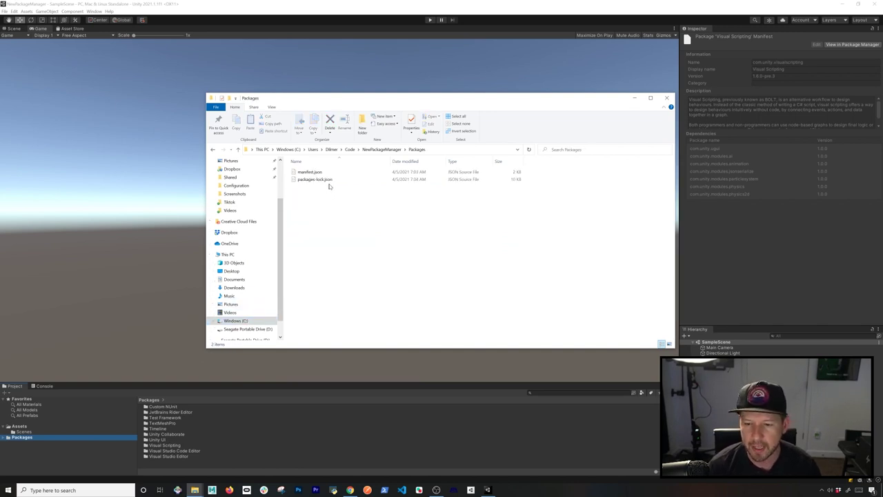
Open manifest.json from the Packages folder in Visual Studio Code
{"action": "right_click", "coordinate": [316, 173]}
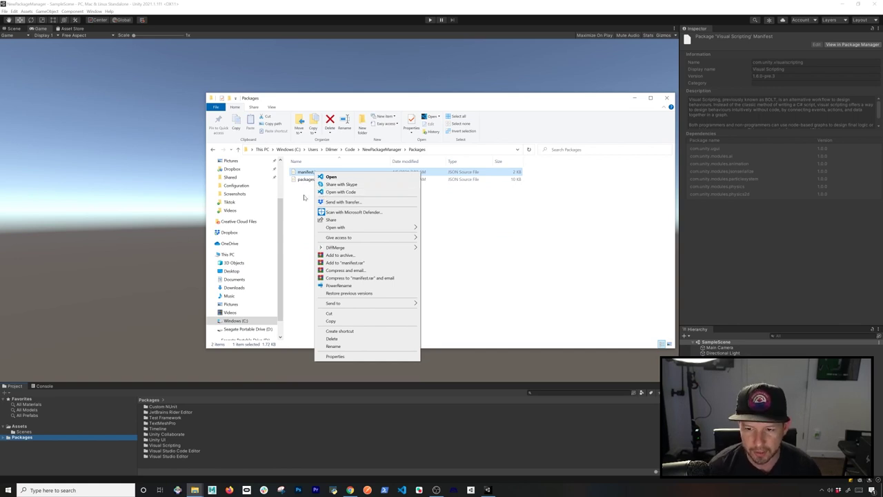
{"action": "left_click", "coordinate": [308, 173]}
{"action": "right_click", "coordinate": [308, 172]}
{"action": "left_click", "coordinate": [315, 192]}
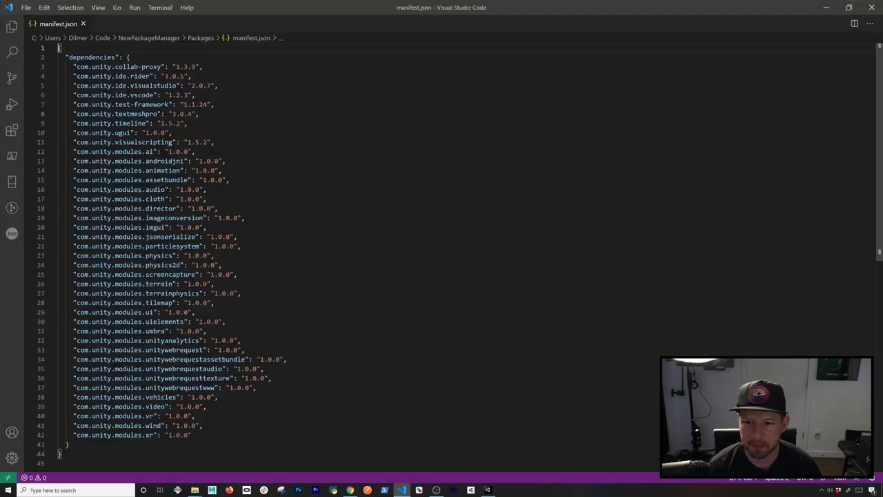
Add "com.unity.ai.planner": "0.2.4-preview.3" as the first dependency in manifest.json, save it, and return to Unity so the packages resolve
{"action": "left_click", "coordinate": [129, 57]}
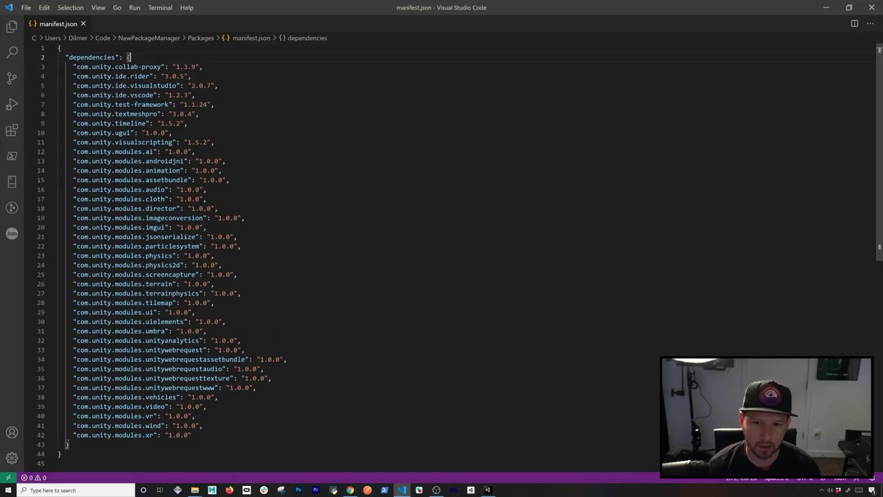
{"action": "key", "text": "Return"}
{"action": "type", "text": "\""}
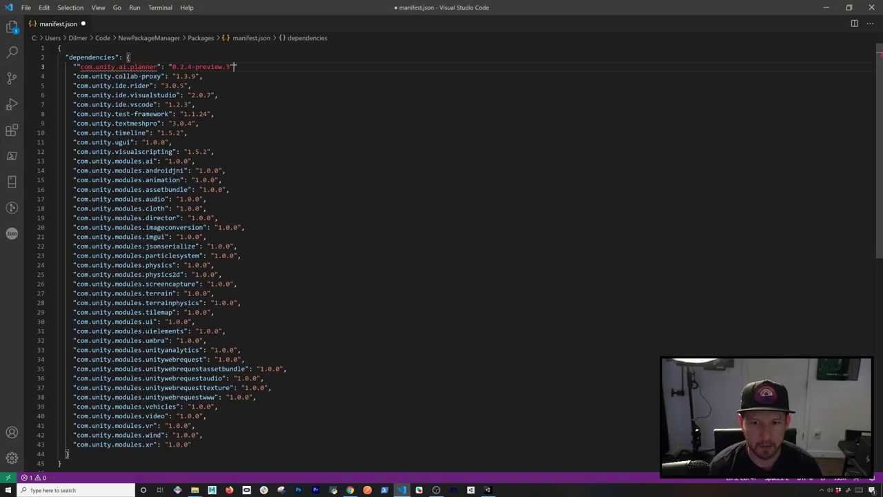
{"action": "key", "text": "ctrl+v"}
{"action": "type", "text": ","}
{"action": "key", "text": "ctrl+s"}
{"action": "left_click", "coordinate": [191, 86]}
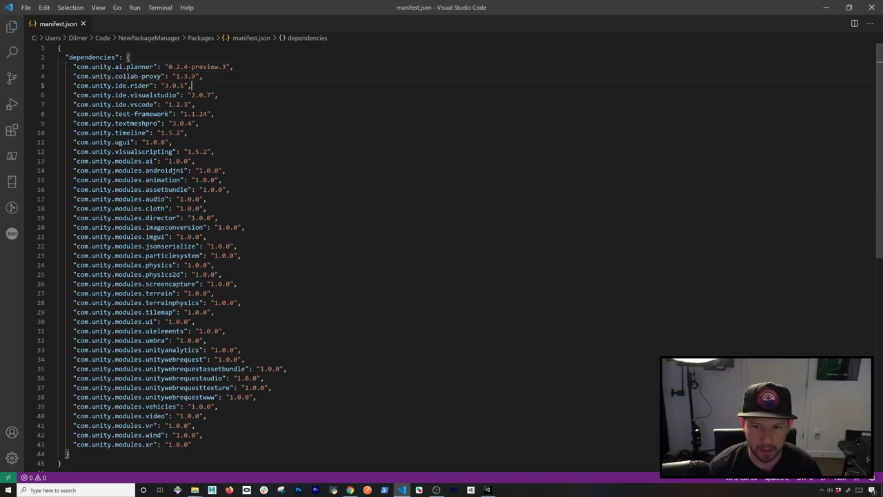
{"action": "left_click", "coordinate": [871, 7]}
{"action": "left_click", "coordinate": [663, 98]}
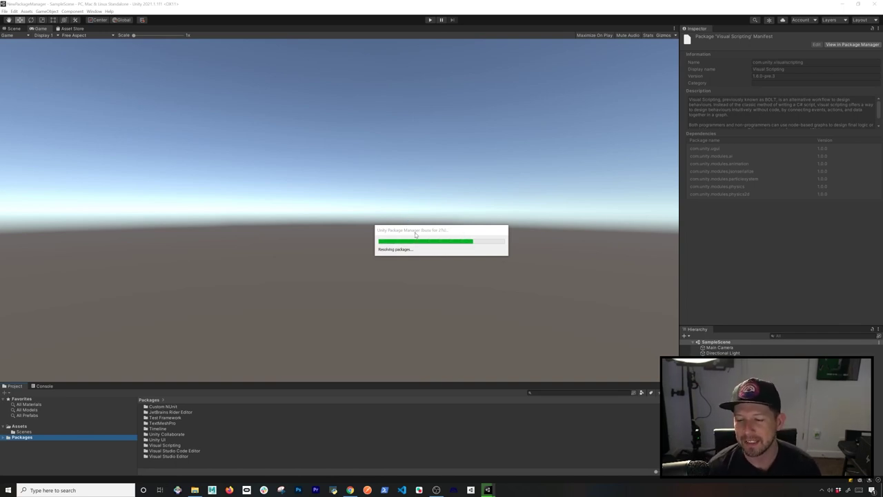
Enlarge the Project window and inspect the README and package manifest inside the AI Planner package folder
{"action": "scroll", "coordinate": [181, 435], "scroll_direction": "down", "scroll_amount": 5}
{"action": "scroll", "coordinate": [191, 442], "scroll_direction": "down", "scroll_amount": 3}
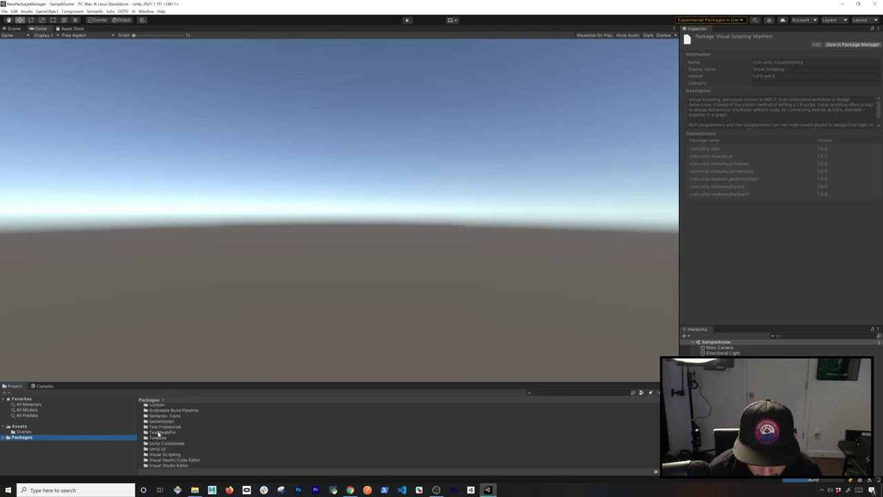
{"action": "left_click_drag", "start_coordinate": [177, 382], "coordinate": [210, 219]}
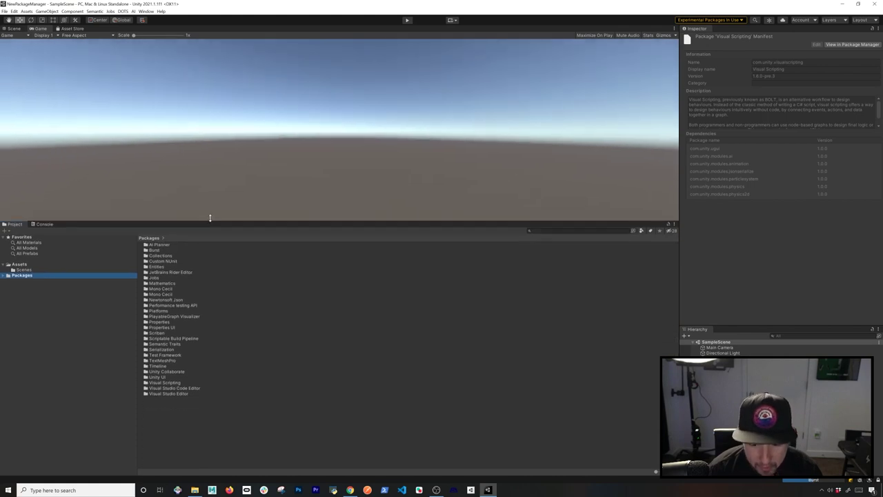
{"action": "left_click", "coordinate": [159, 242]}
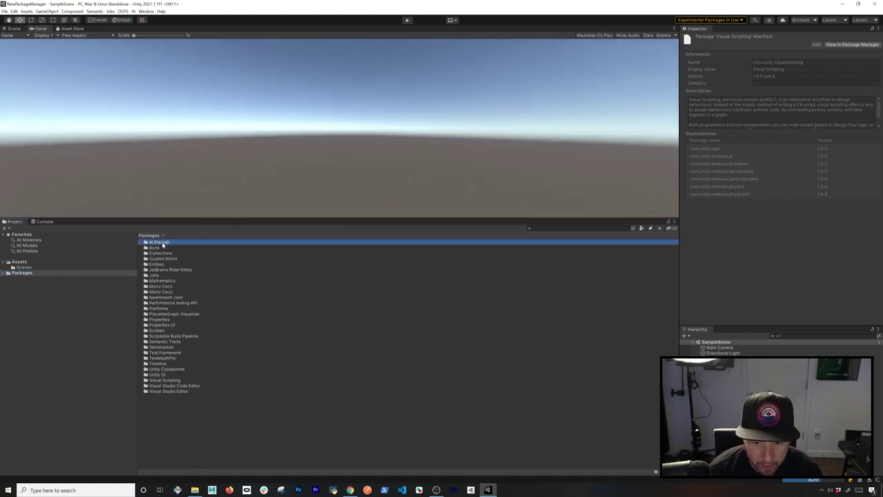
{"action": "double_click", "coordinate": [159, 242]}
{"action": "left_click", "coordinate": [161, 281]}
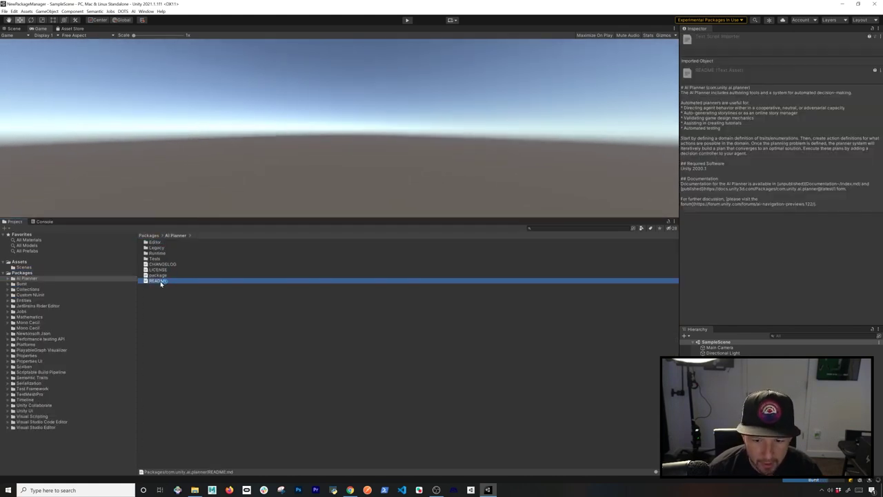
{"action": "left_click", "coordinate": [161, 276]}
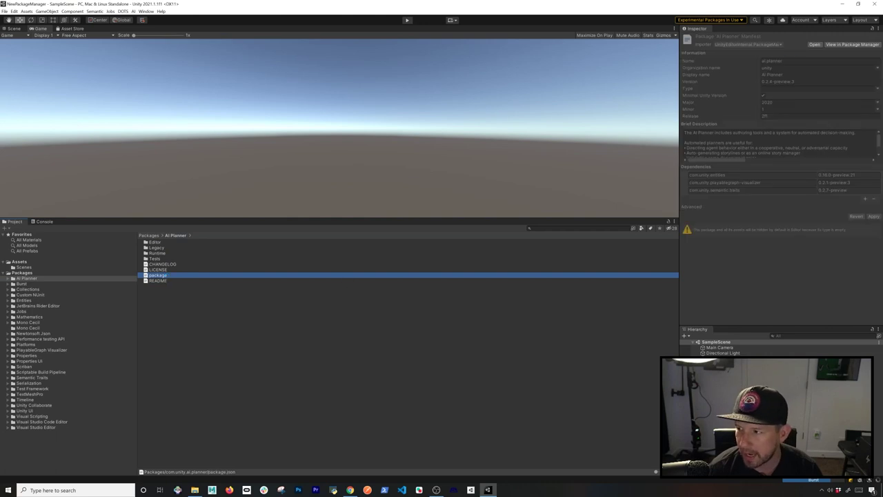
{"action": "key", "text": "alt+Tab"}
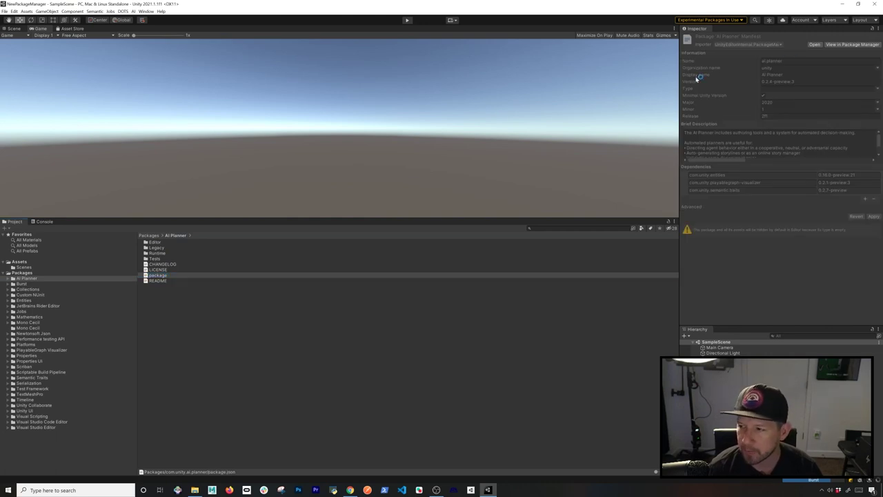
Check the AI Planner entry and its available versions in the Package Manager, and close the window
{"action": "left_click", "coordinate": [146, 11]}
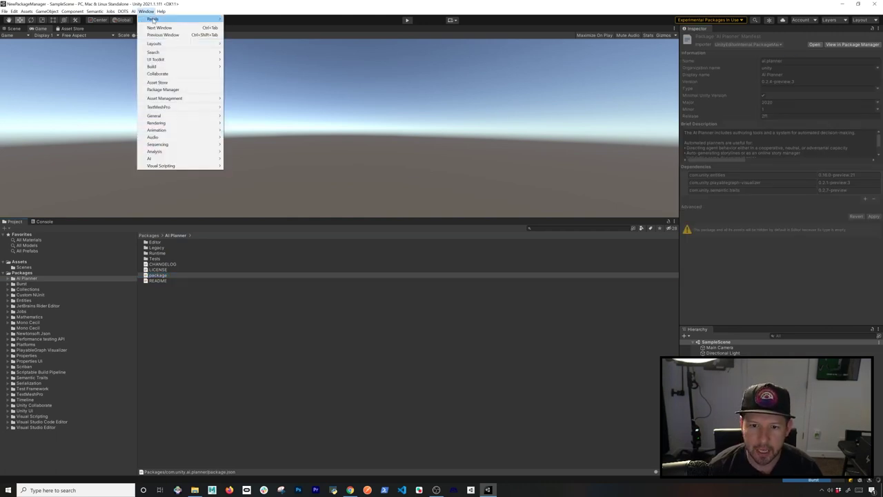
{"action": "left_click", "coordinate": [181, 89]}
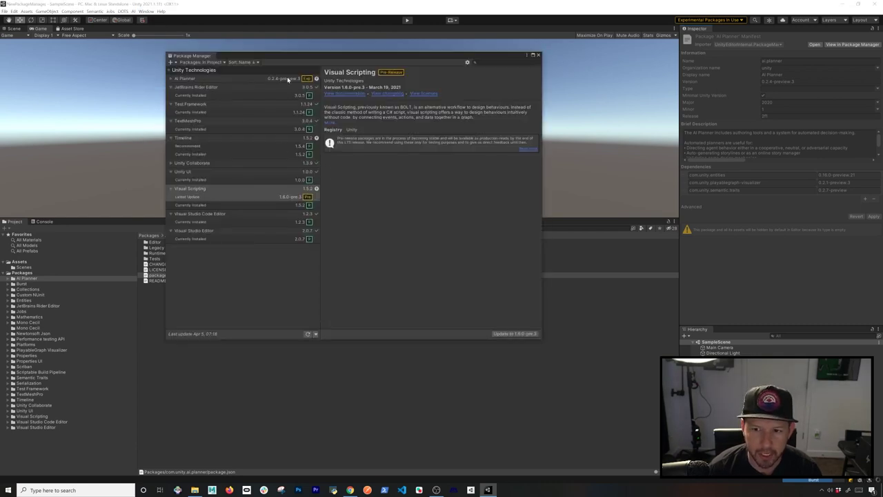
{"action": "left_click", "coordinate": [171, 78]}
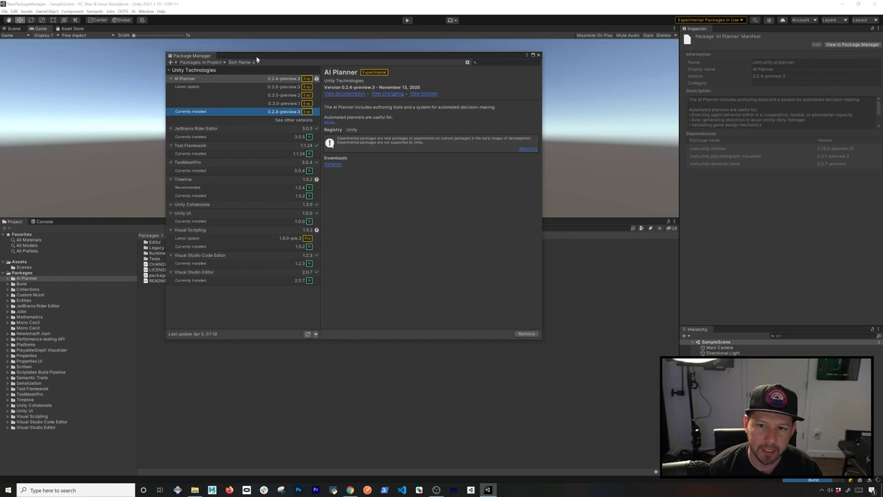
{"action": "left_click_drag", "start_coordinate": [264, 58], "coordinate": [369, 63]}
{"action": "left_click", "coordinate": [160, 274]}
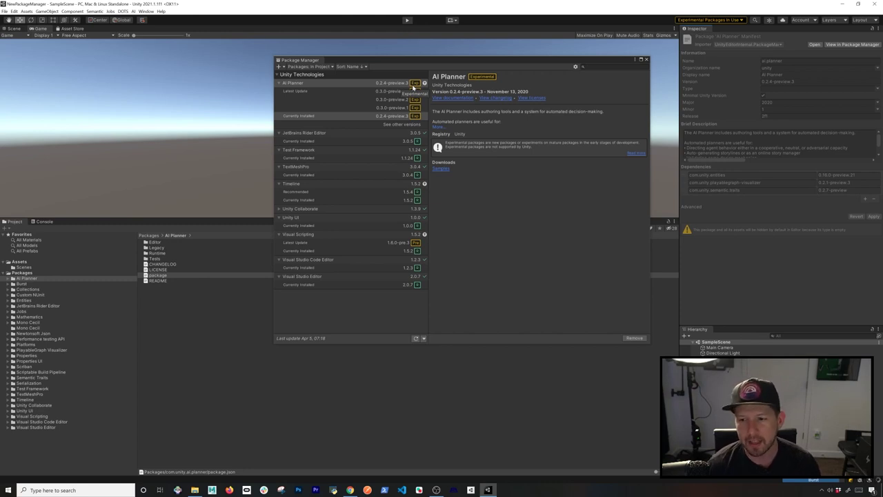
{"action": "left_click_drag", "start_coordinate": [414, 60], "coordinate": [396, 90]}
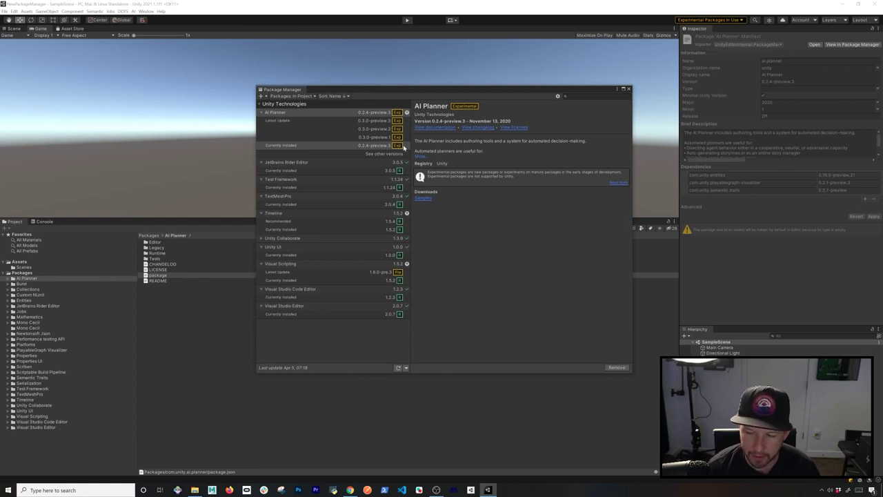
{"action": "left_click", "coordinate": [628, 90]}
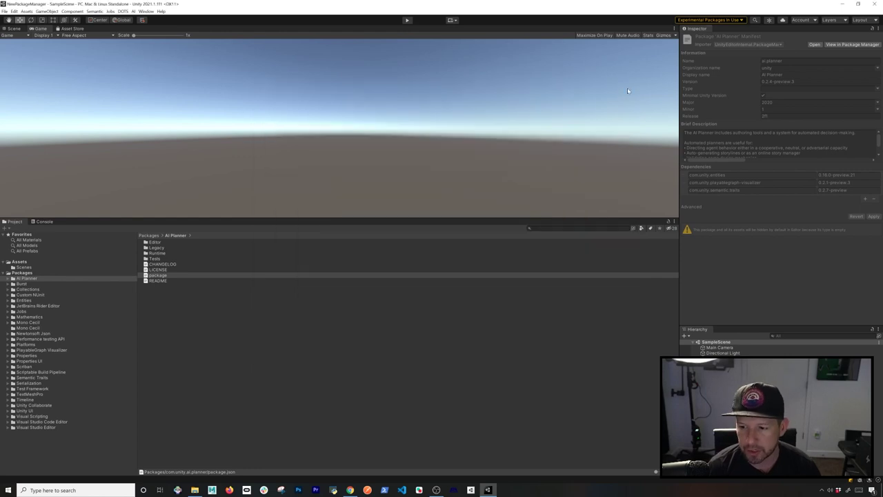